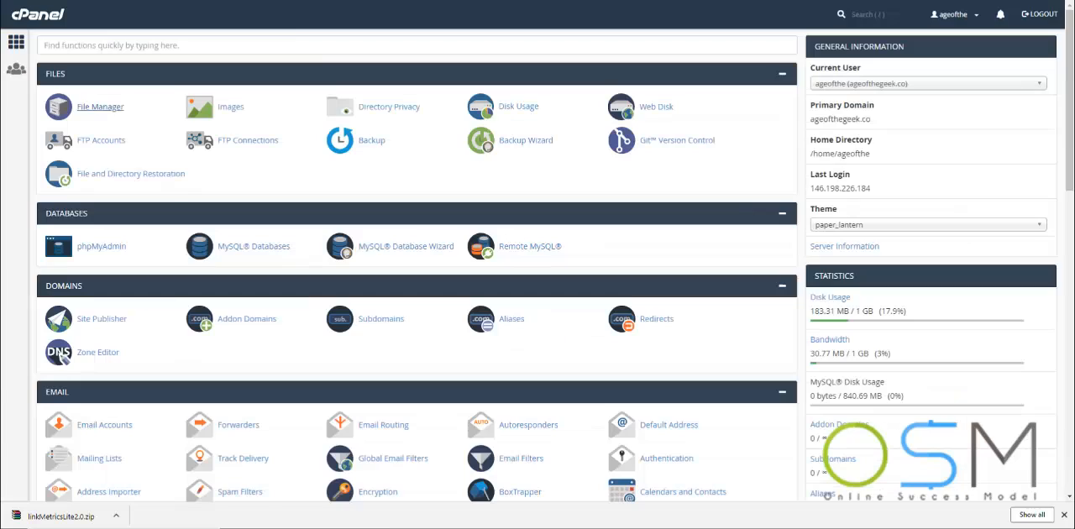
# Create a new folder named metrics inside public_html with the File Manager
pyautogui.click(104, 109)
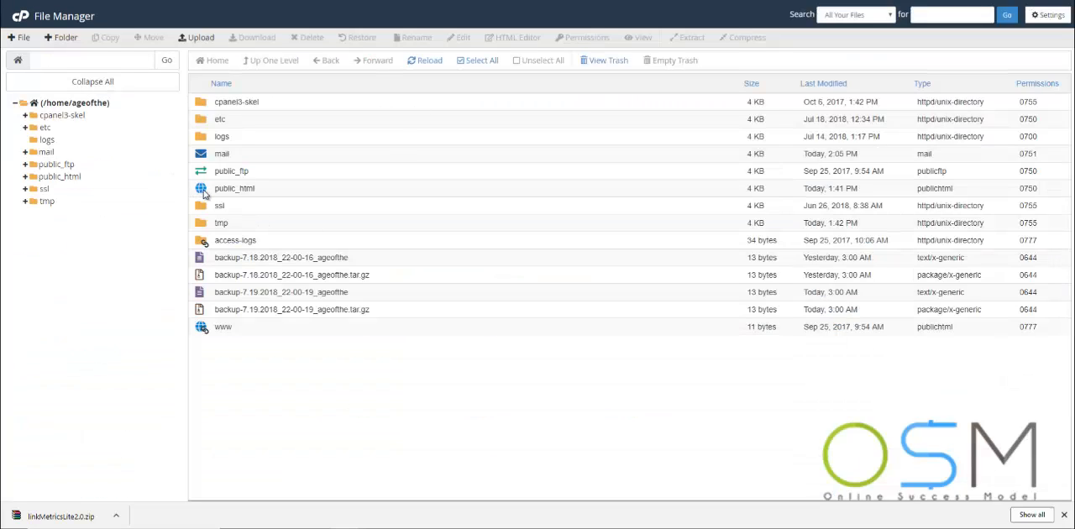
pyautogui.doubleClick(200, 190)
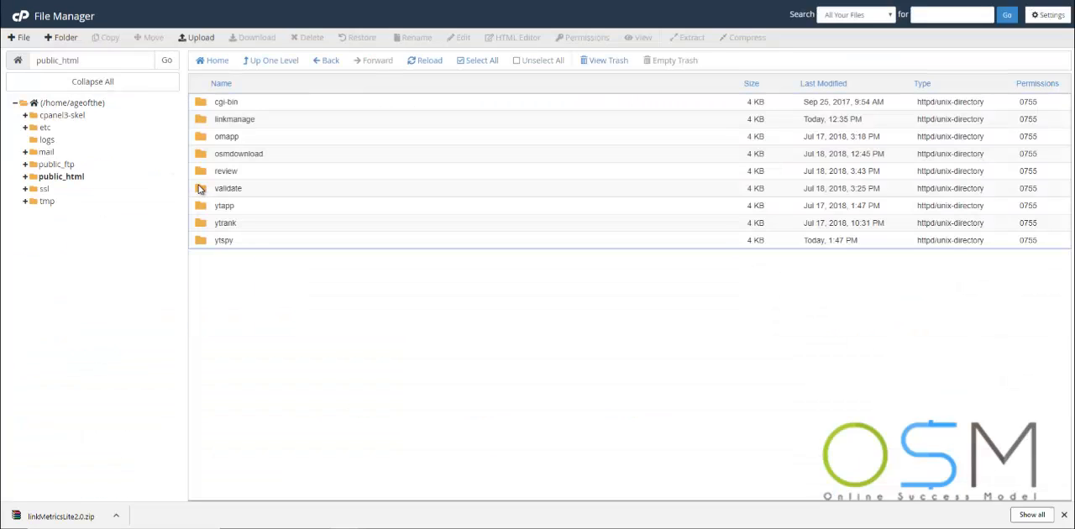
pyautogui.click(64, 39)
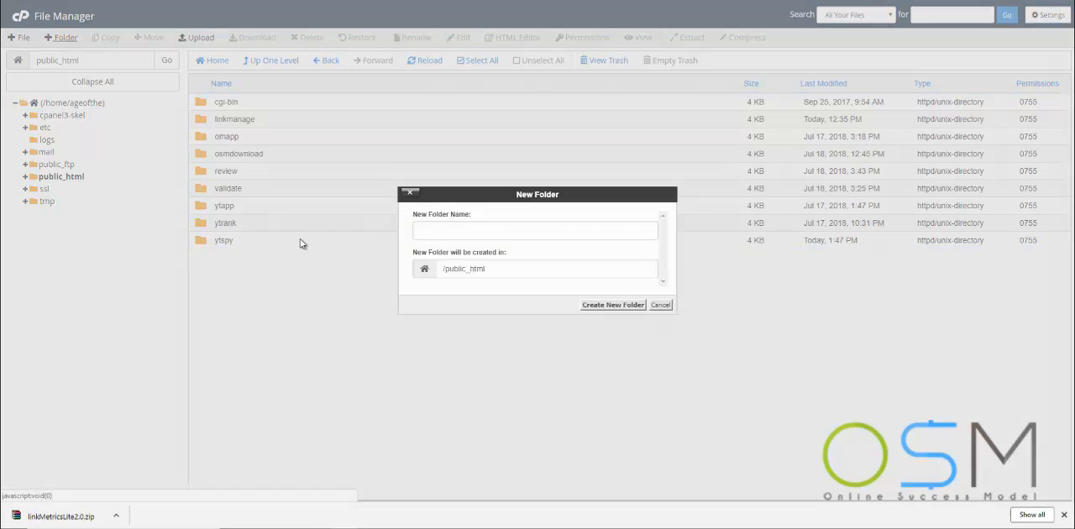
pyautogui.write('metrics')
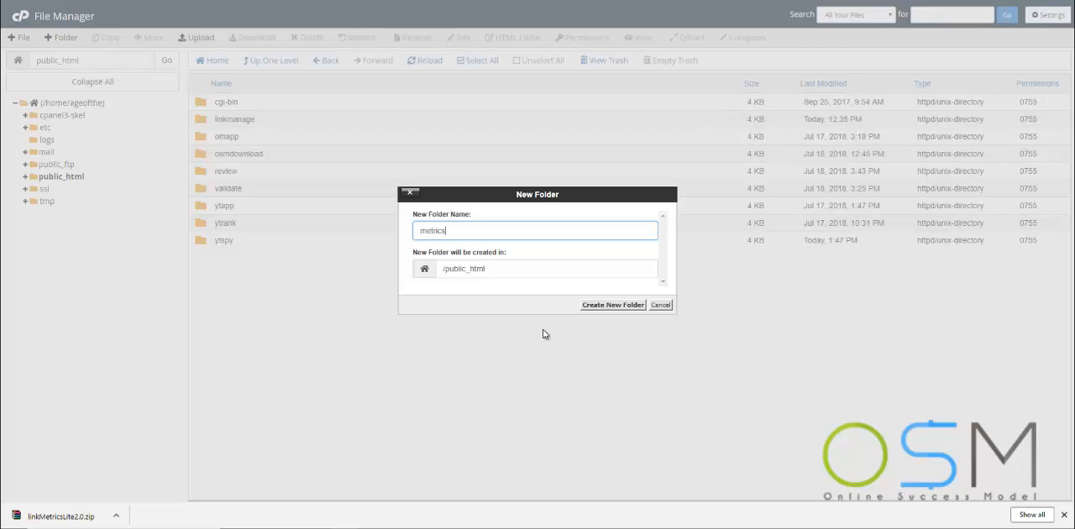
pyautogui.click(617, 305)
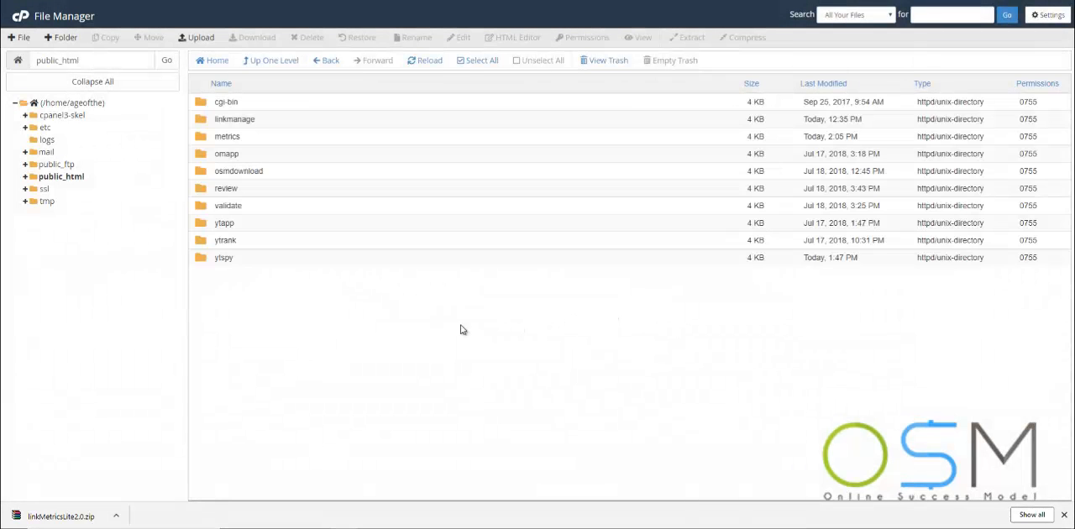
# Upload linkMetricsLite2.0.zip into the metrics folder and return to the folder's file list
pyautogui.doubleClick(204, 138)
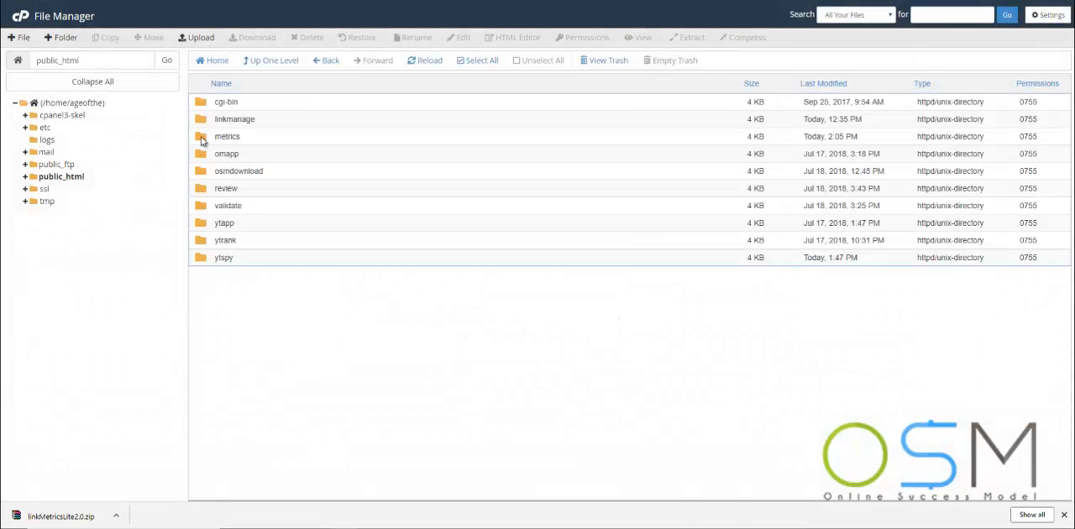
pyautogui.click(191, 40)
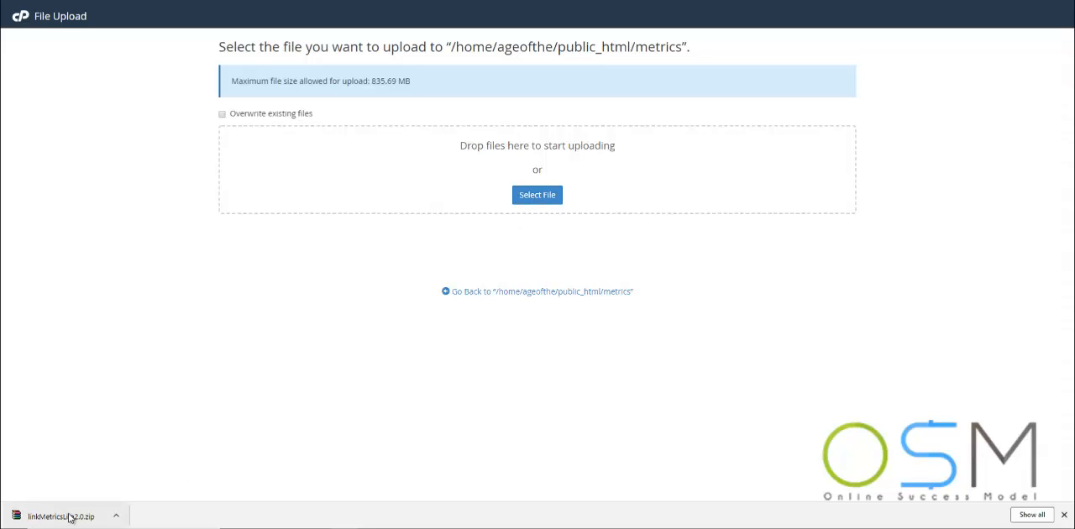
pyautogui.moveTo(73, 513); pyautogui.dragTo(517, 146)
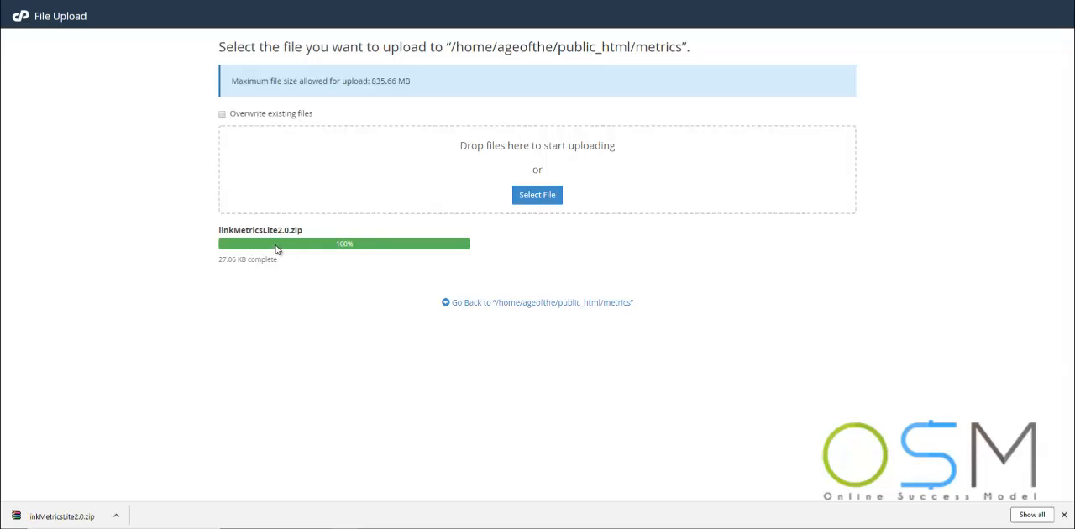
pyautogui.click(578, 305)
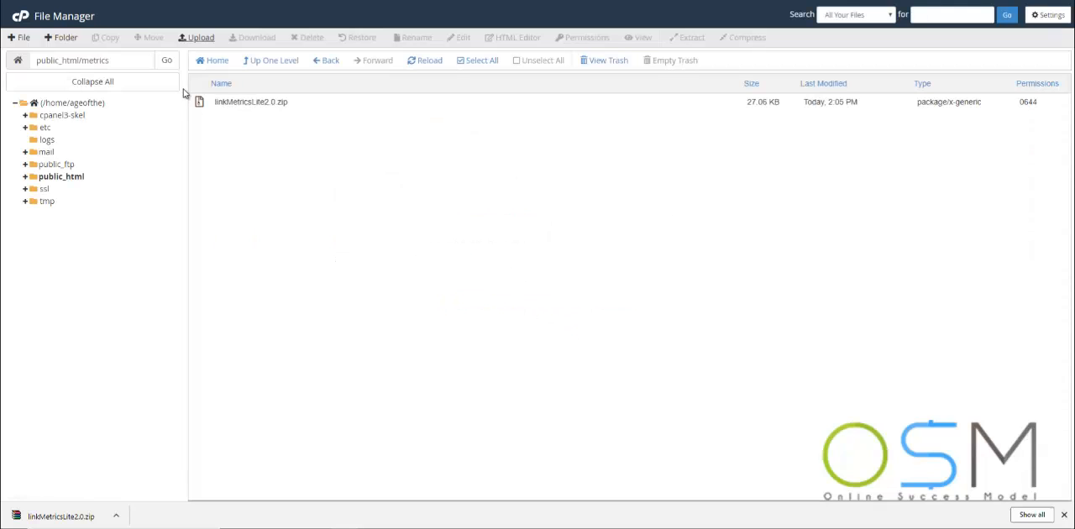
# Extract linkMetricsLite2.0.zip into /public_html/metrics and reload the file list
pyautogui.click(263, 102)
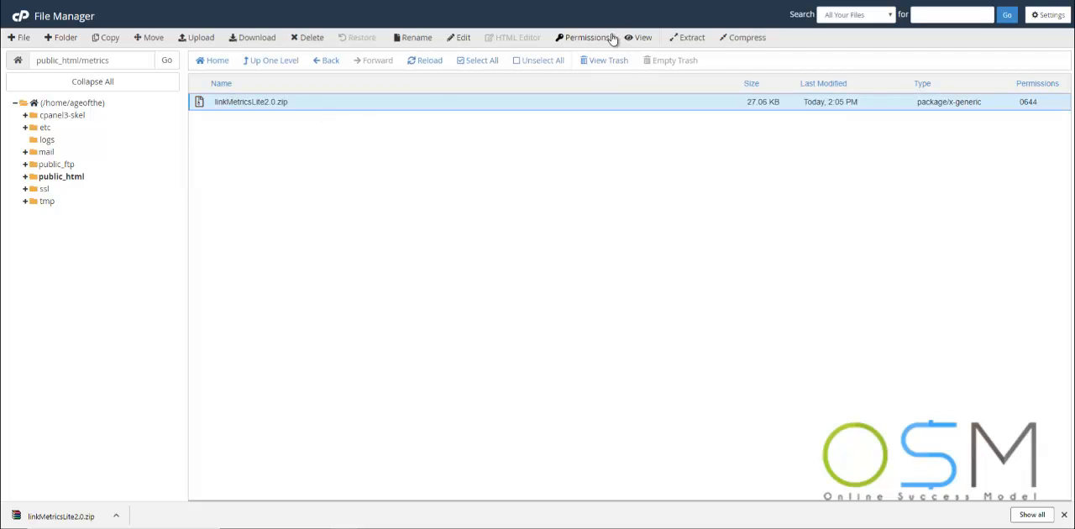
pyautogui.click(690, 42)
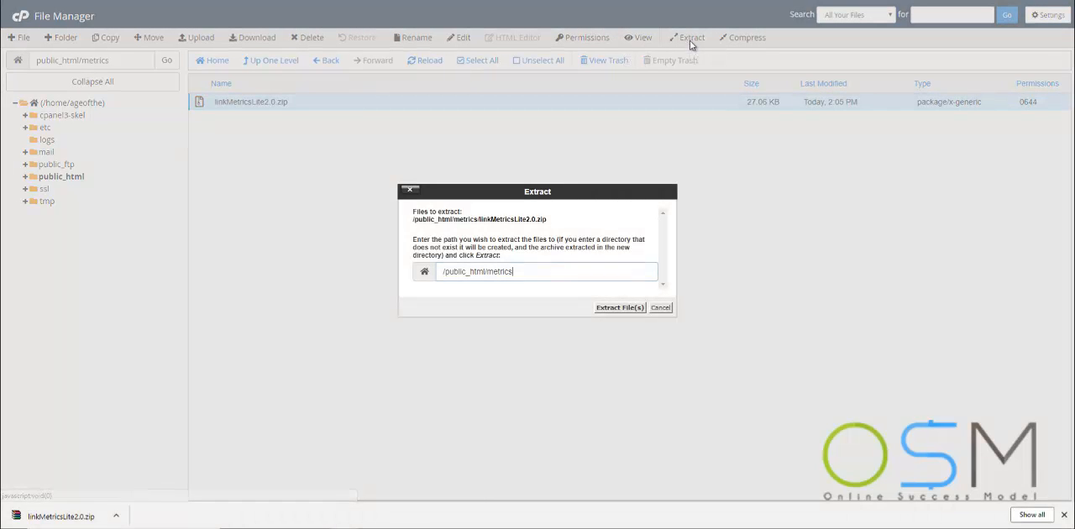
pyautogui.click(614, 308)
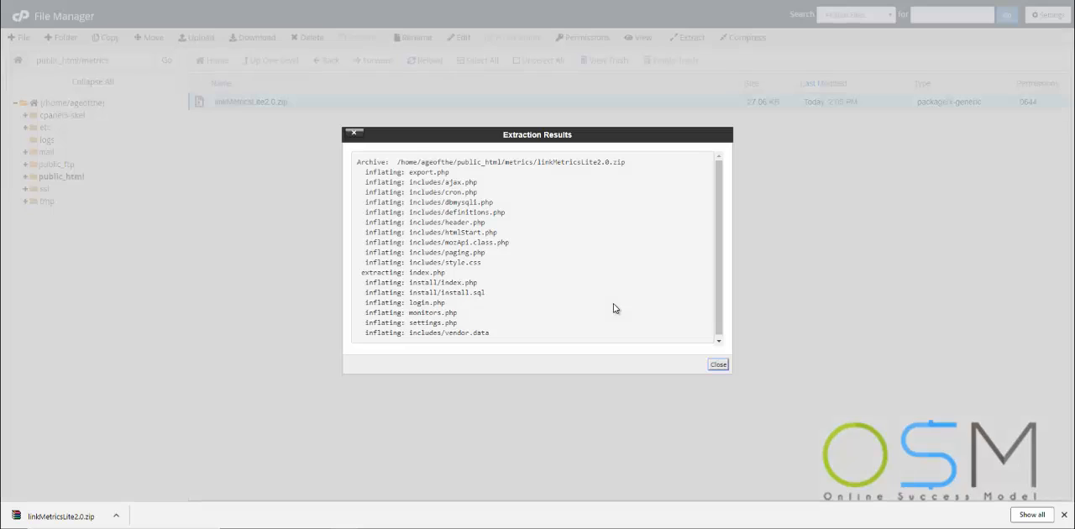
pyautogui.click(718, 365)
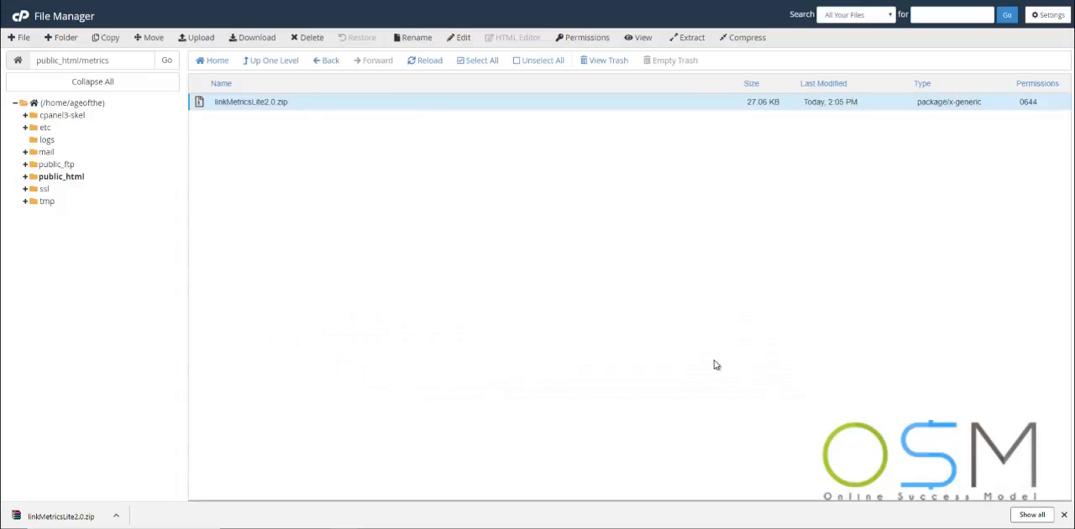
pyautogui.click(422, 60)
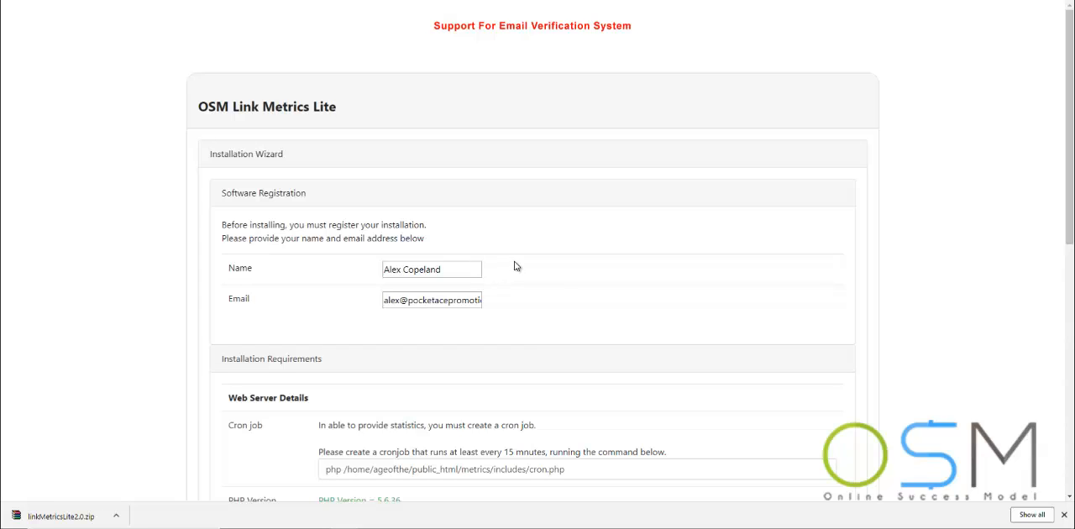
# Copy the cron job command from the installation wizard's web server details and switch back to cPanel
pyautogui.scroll(-2, 514, 266)
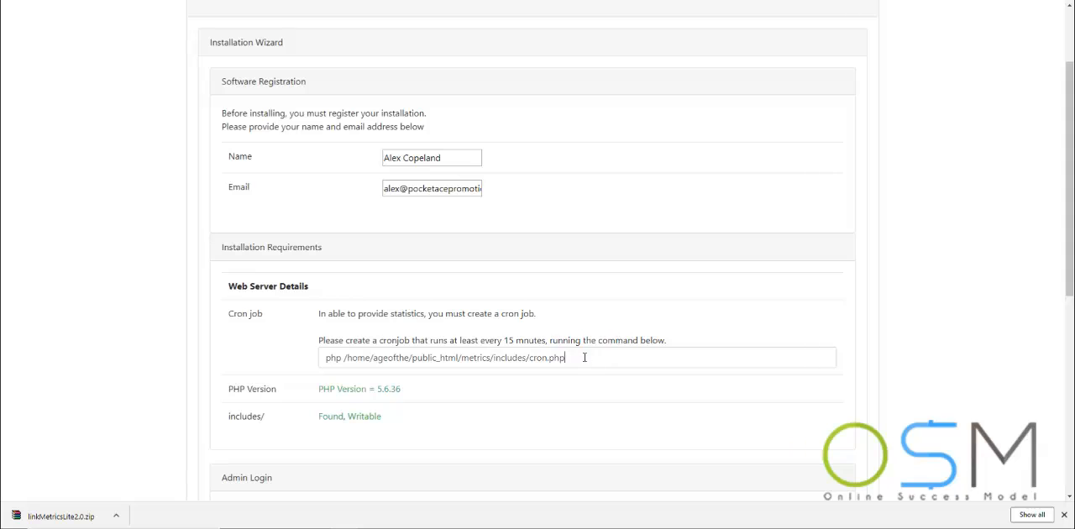
pyautogui.moveTo(585, 358); pyautogui.dragTo(302, 355)
pyautogui.hotkey('ctrl', 'c')
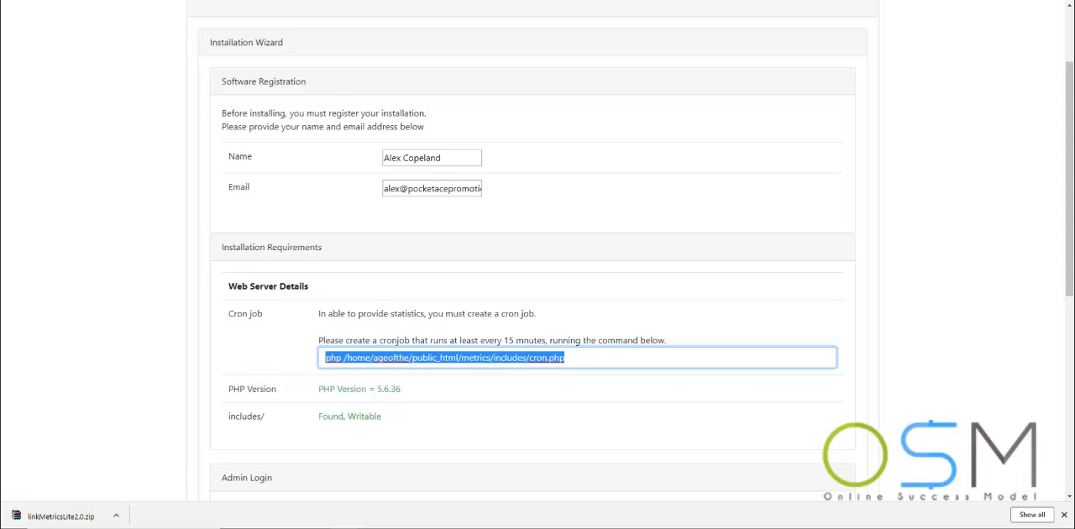
pyautogui.hotkey('ctrl', 'shift', 'Tab')
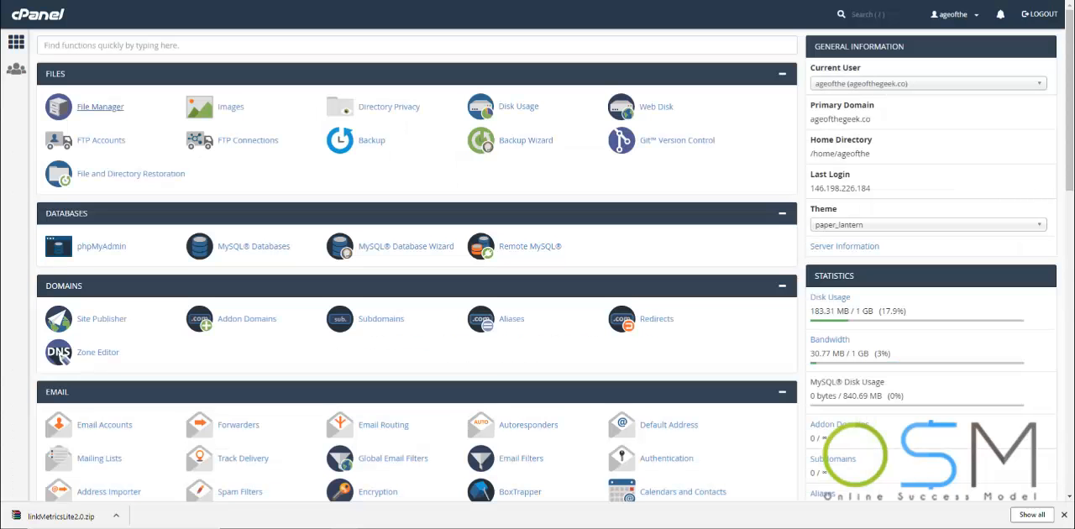
# Search the cPanel functions for cron and open Cron Jobs
pyautogui.click(138, 39)
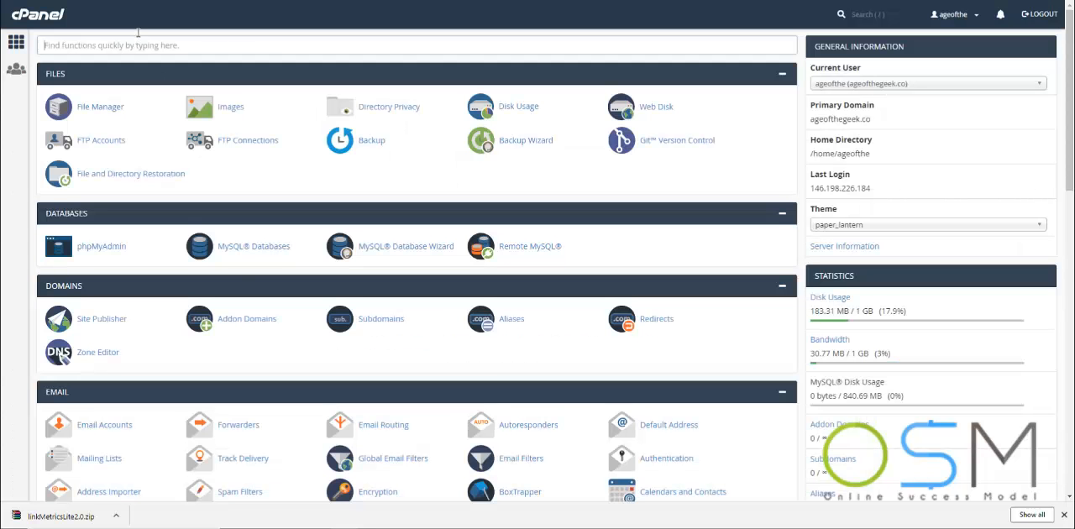
pyautogui.write('cron')
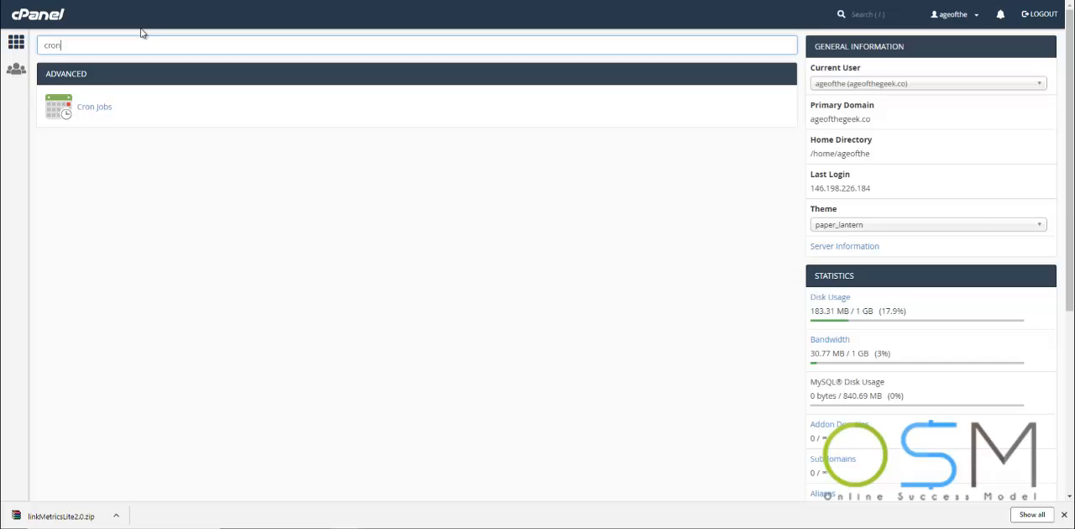
pyautogui.click(93, 108)
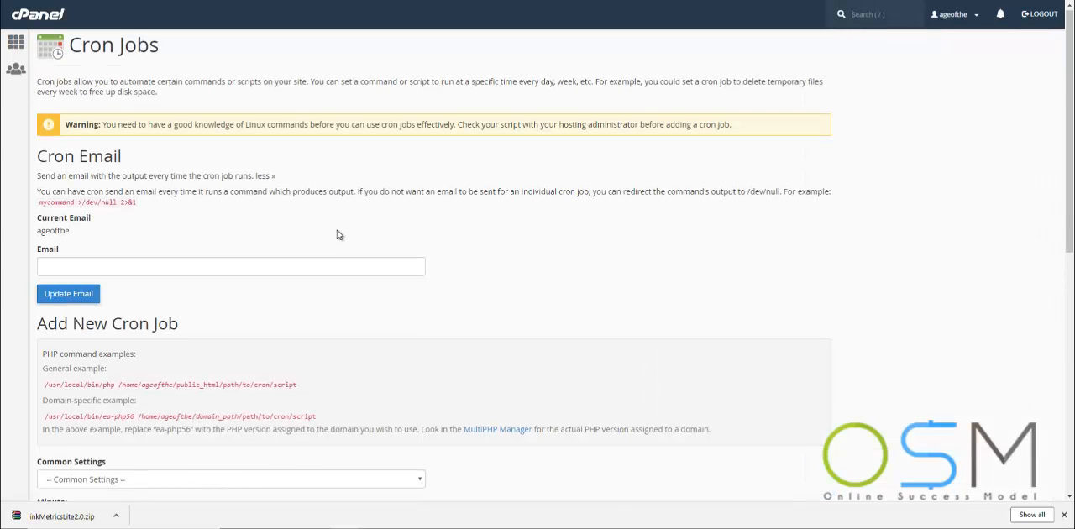
# Schedule the new cron job from the Once Per Five Minutes preset, with the minute value changed to */15 (Once Per Fifteen Minutes)
pyautogui.scroll(-4, 338, 233)
pyautogui.click(137, 149)
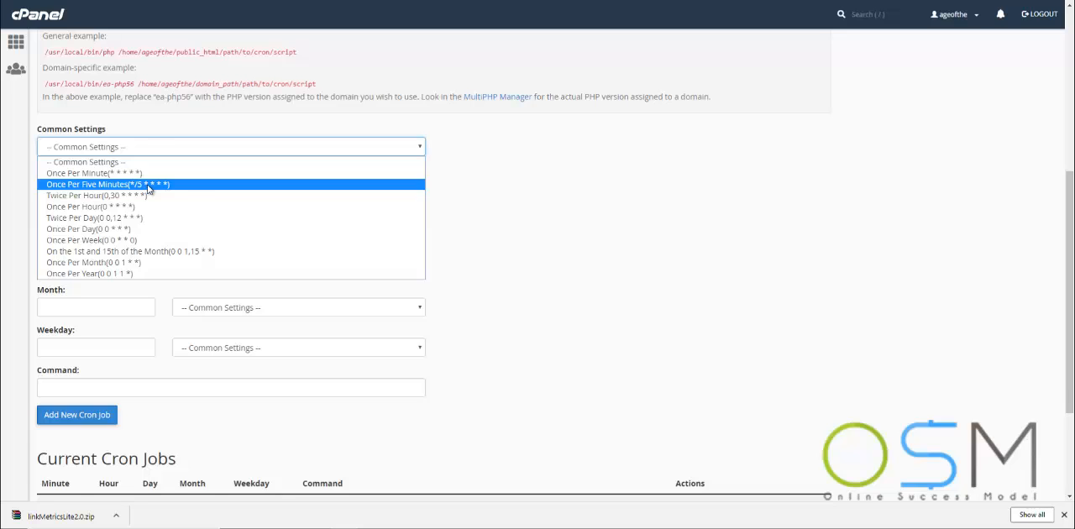
pyautogui.click(148, 187)
pyautogui.click(80, 185)
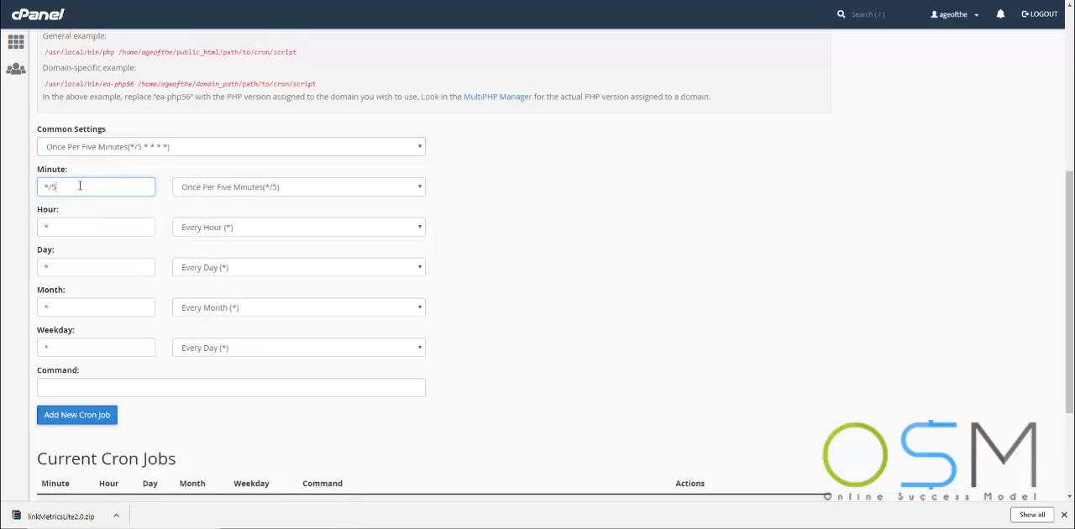
pyautogui.press('BackSpace')
pyautogui.write('15')
pyautogui.click(500, 186)
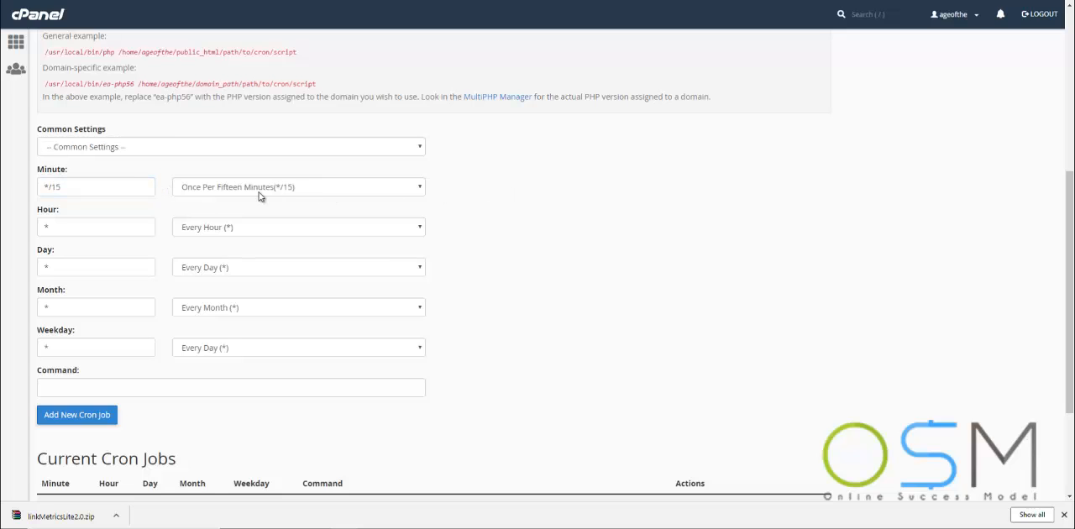
pyautogui.click(320, 189)
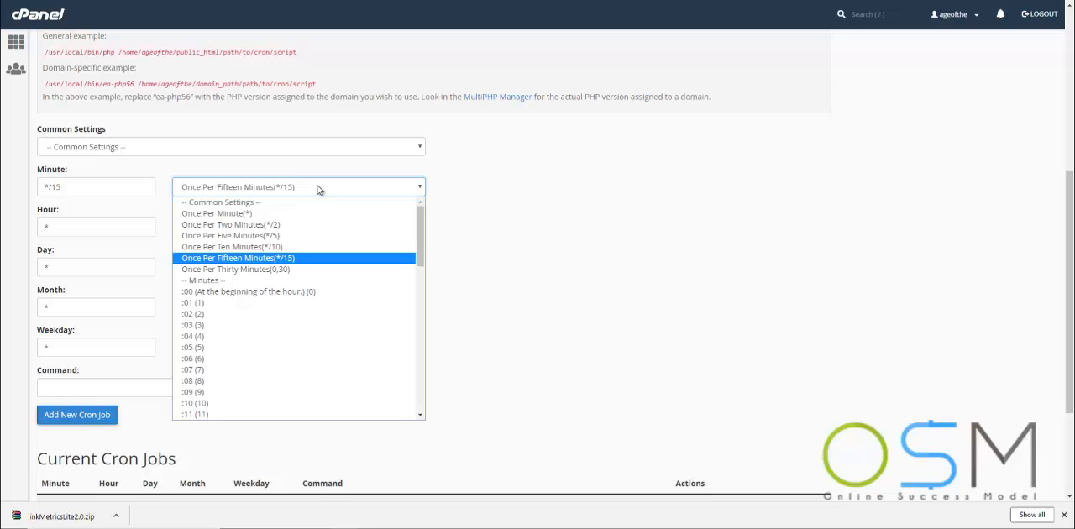
pyautogui.click(276, 262)
# Paste the copied PHP command as the cron job's command and add the new cron job
pyautogui.click(90, 387)
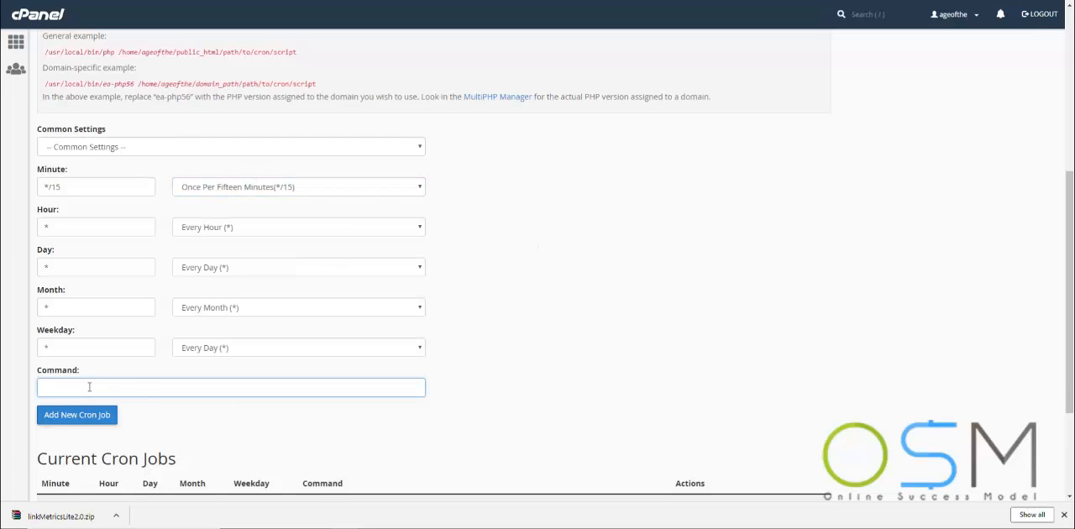
pyautogui.hotkey('ctrl', 'v')
pyautogui.click(103, 414)
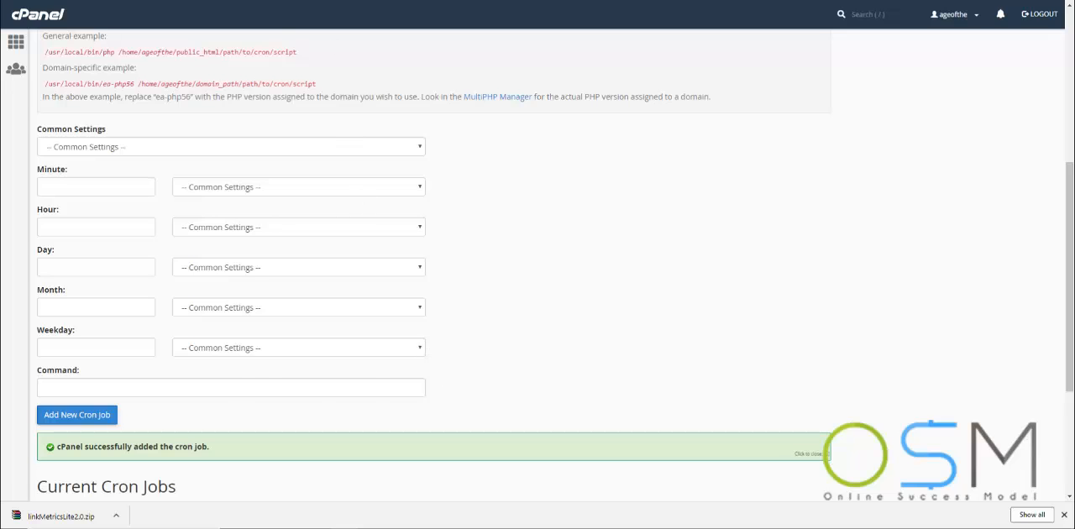
# Enter and confirm the admin login password in the OSM Link Metrics Lite installation wizard
pyautogui.hotkey('ctrl', 'Tab')
pyautogui.scroll(-5, 400, 288)
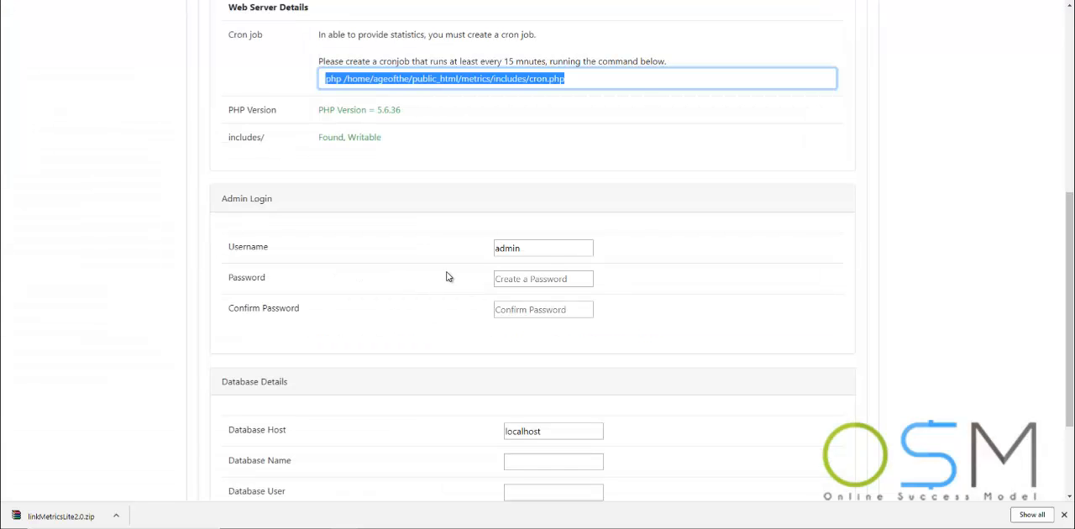
pyautogui.click(539, 279)
pyautogui.write('••')
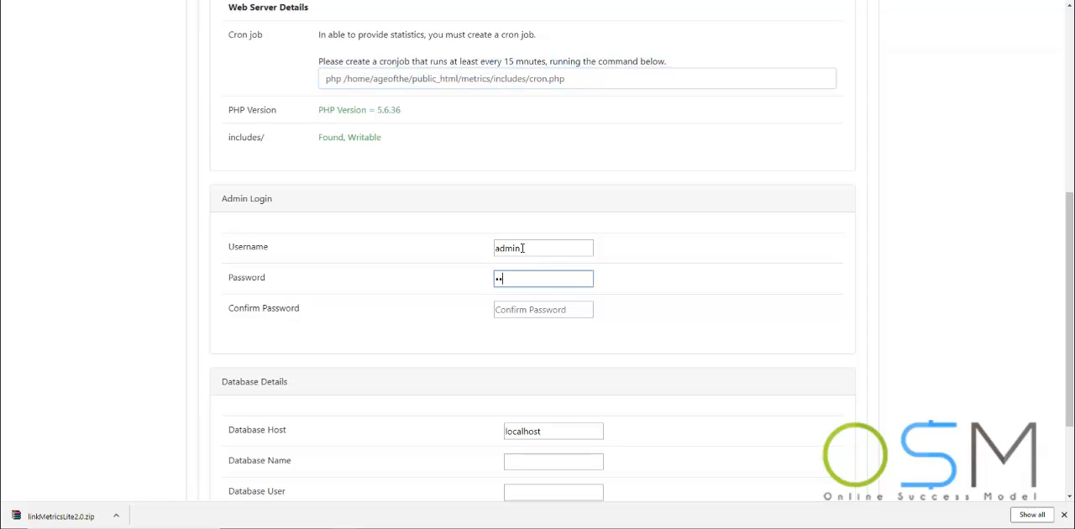
pyautogui.press('Tab')
pyautogui.write('•••')
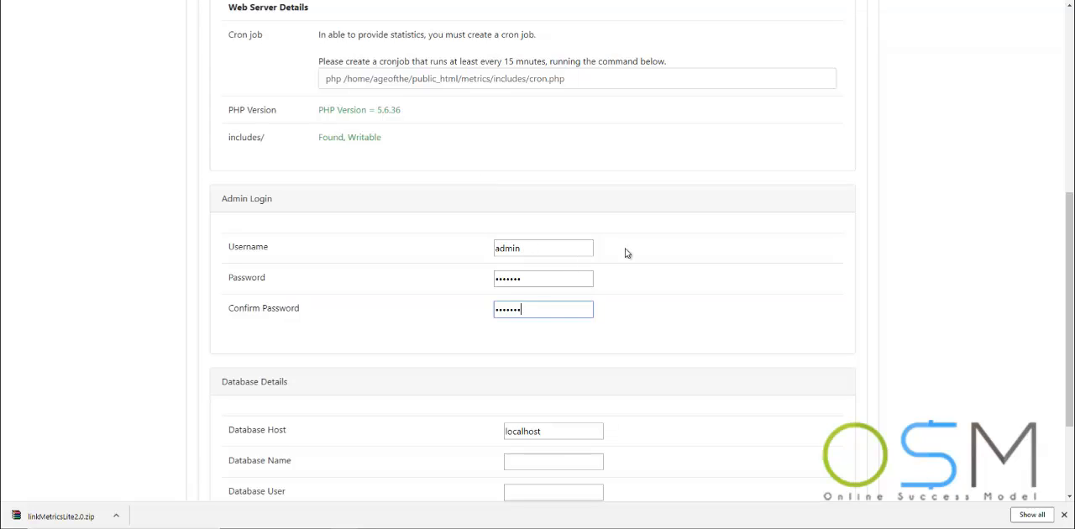
# Return to cPanel and create a database named metric with the MySQL Database Wizard
pyautogui.scroll(-2, 710, 334)
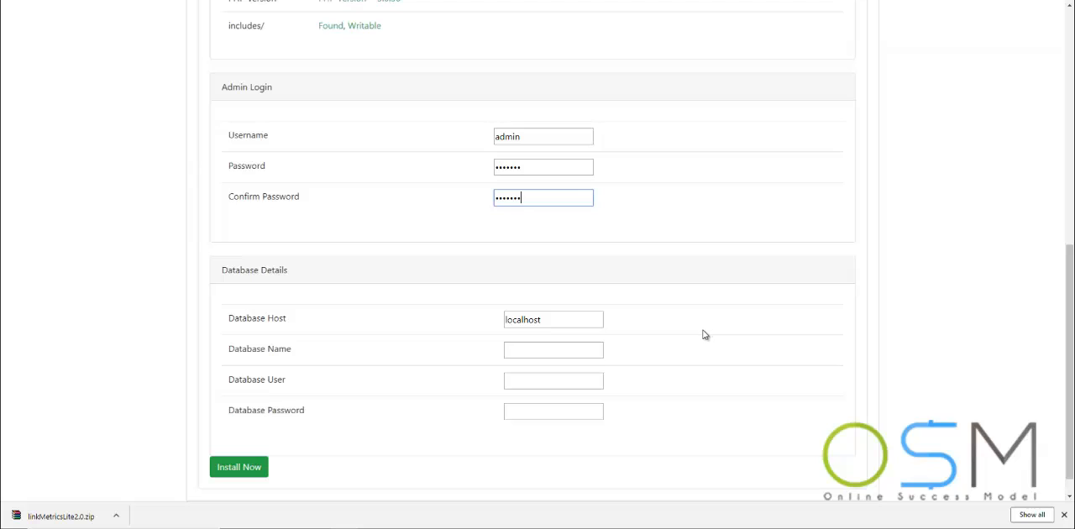
pyautogui.click(277, 0)
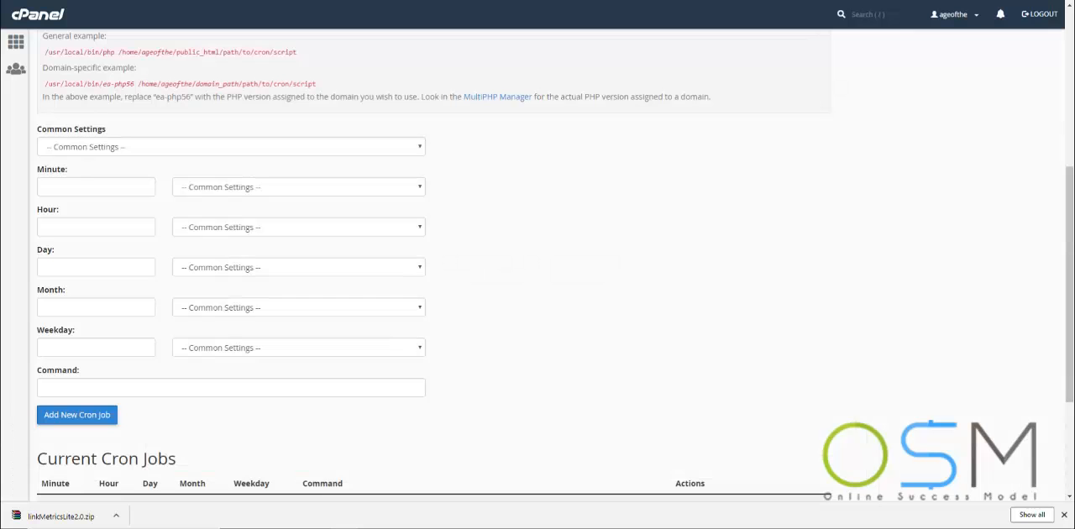
pyautogui.click(19, 45)
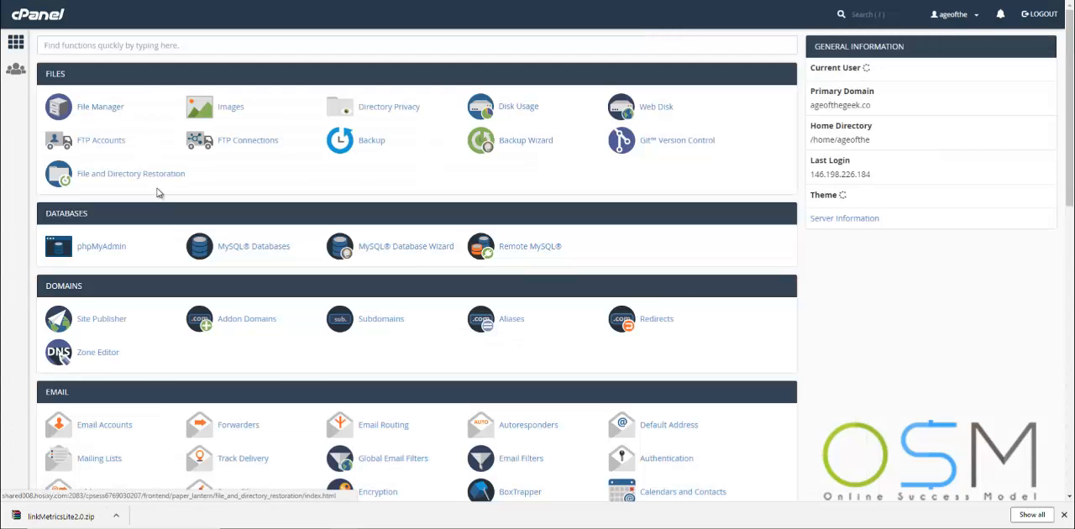
pyautogui.click(435, 246)
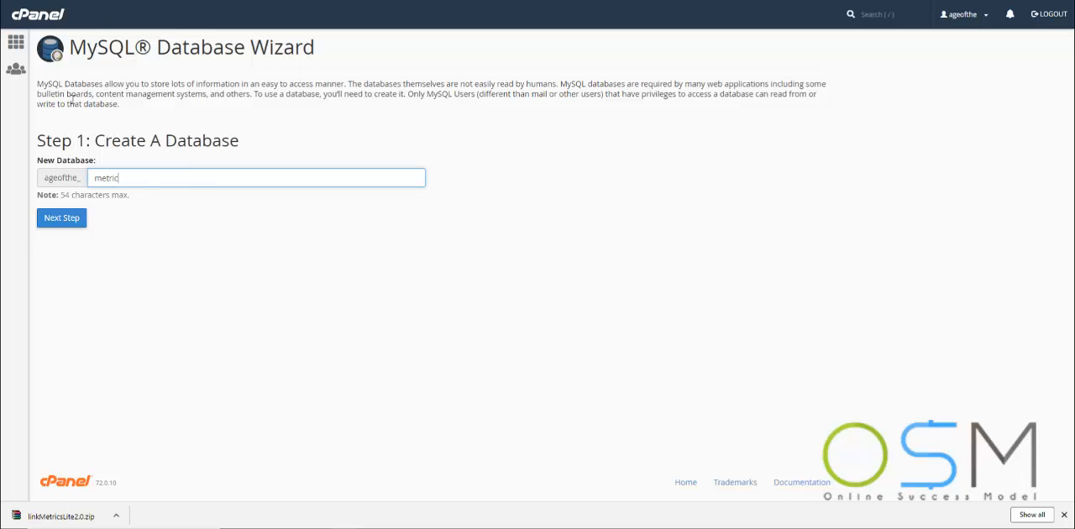
pyautogui.click(61, 220)
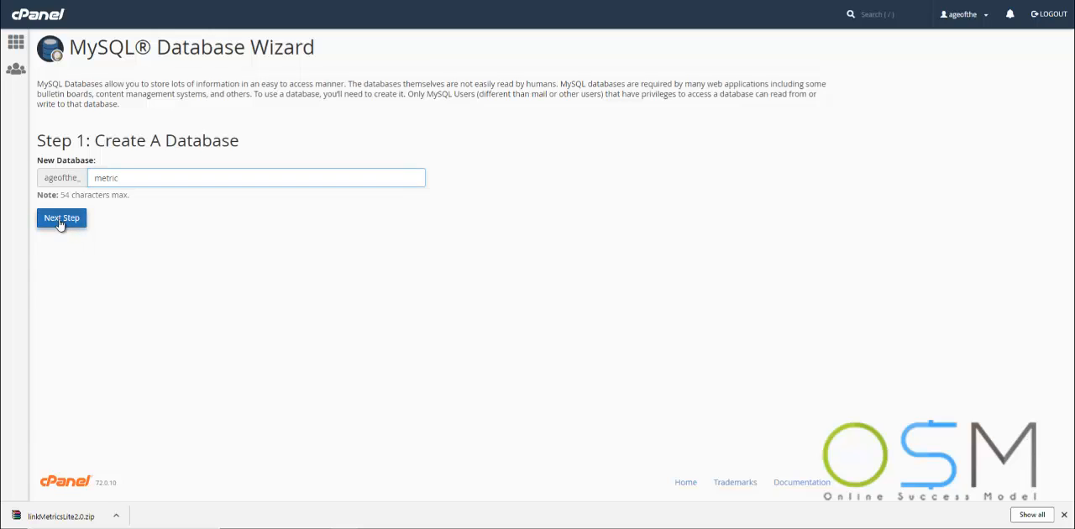
# Create a database user named metric, entering and confirming its password
pyautogui.write('metric')
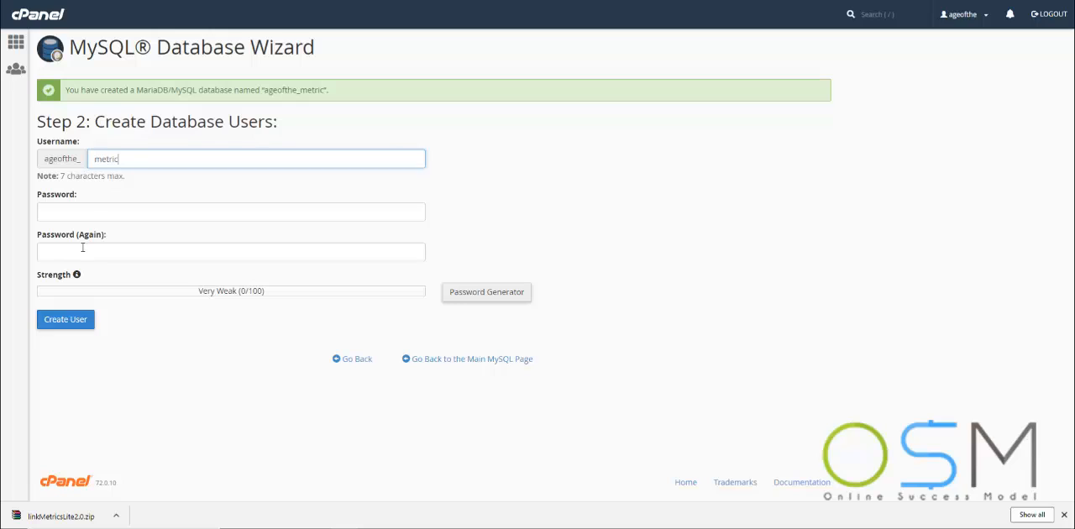
pyautogui.click(93, 206)
pyautogui.write('•••••')
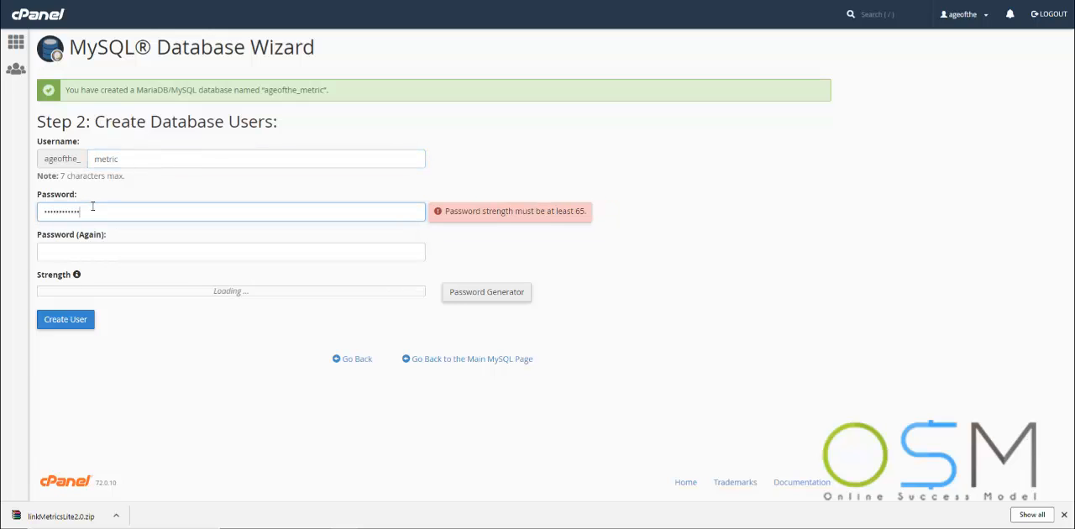
pyautogui.press('Tab')
pyautogui.write('••••')
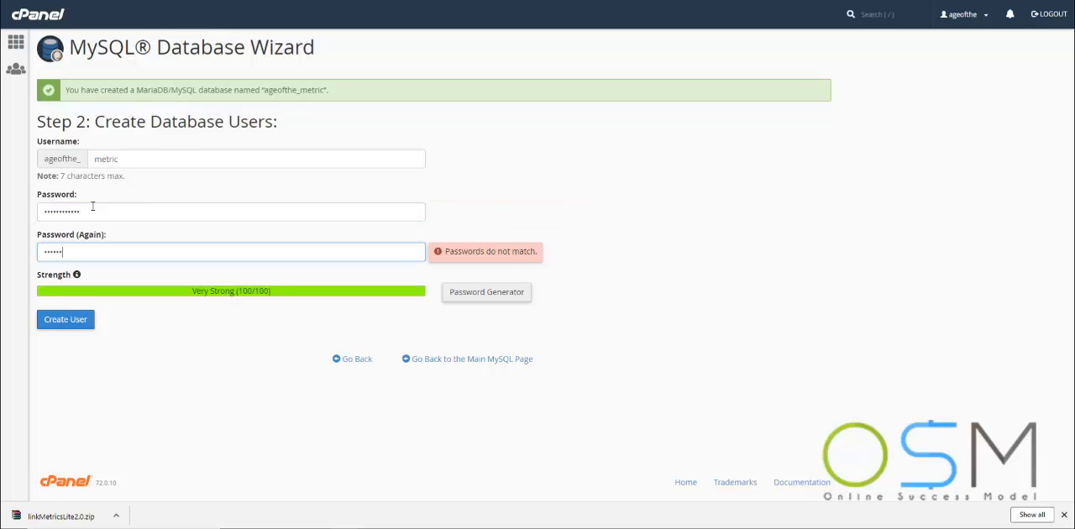
pyautogui.write('•')
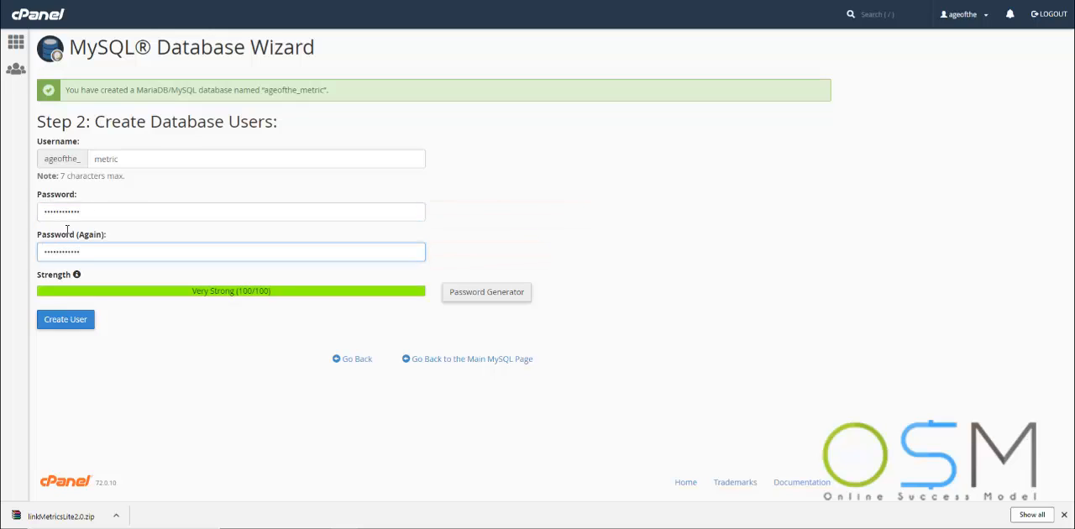
pyautogui.click(61, 323)
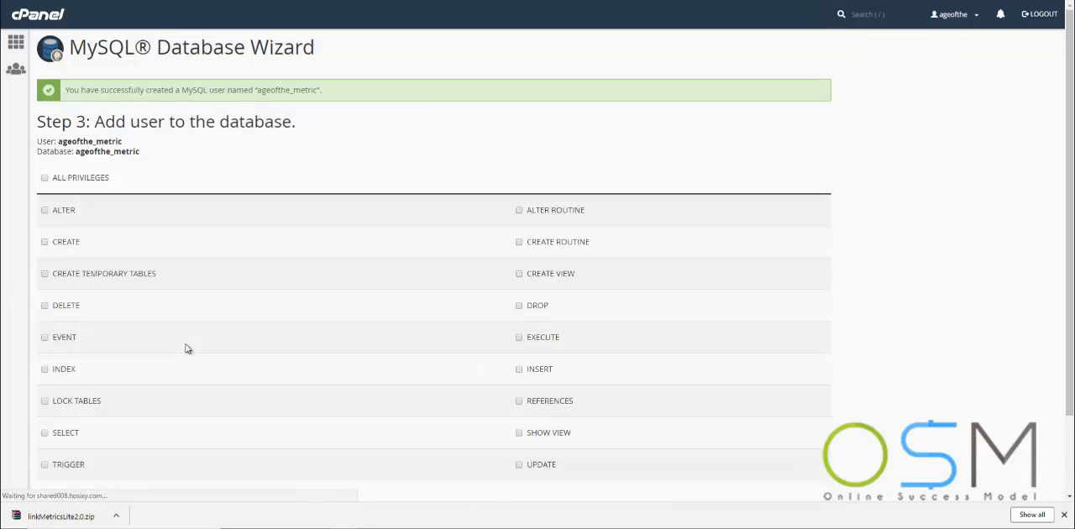
# Grant the new user all privileges on the metric database and complete the wizard's privileges step
pyautogui.click(46, 178)
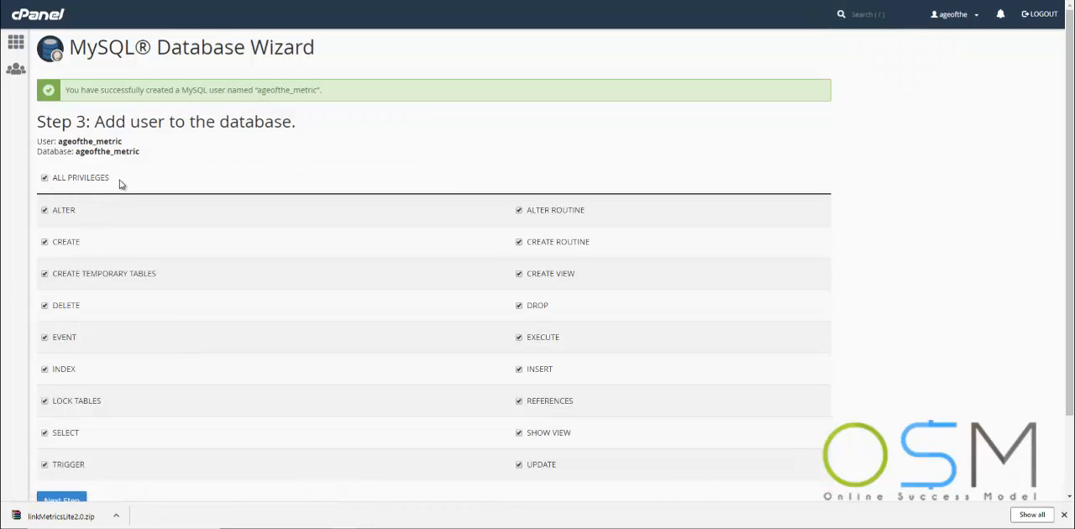
pyautogui.scroll(-2, 105, 219)
pyautogui.click(63, 406)
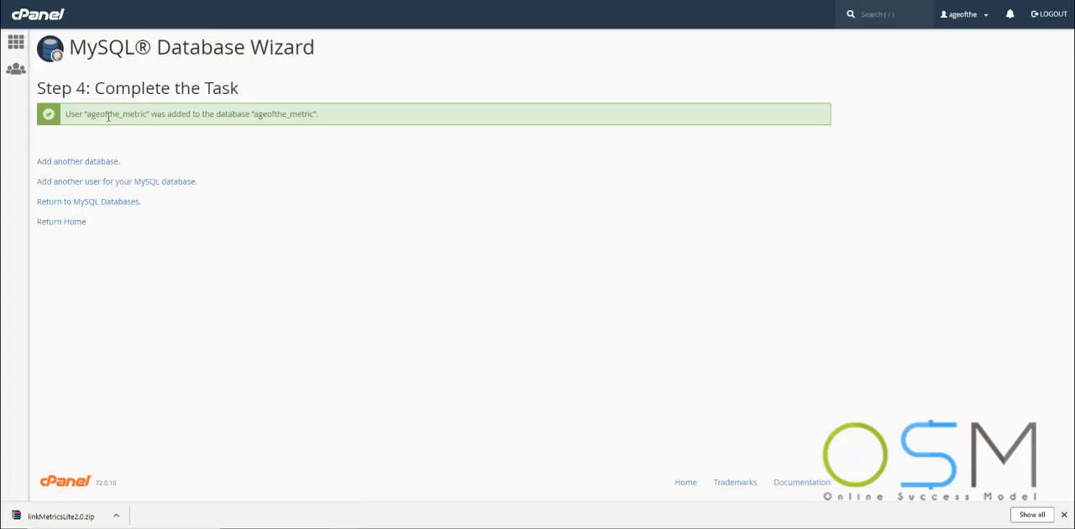
# Copy the name ageofthe_metric from cPanel and enter it as database name and database user in the OSM Link Metrics Lite installer
pyautogui.doubleClick(109, 115)
pyautogui.hotkey('ctrl', 'c')
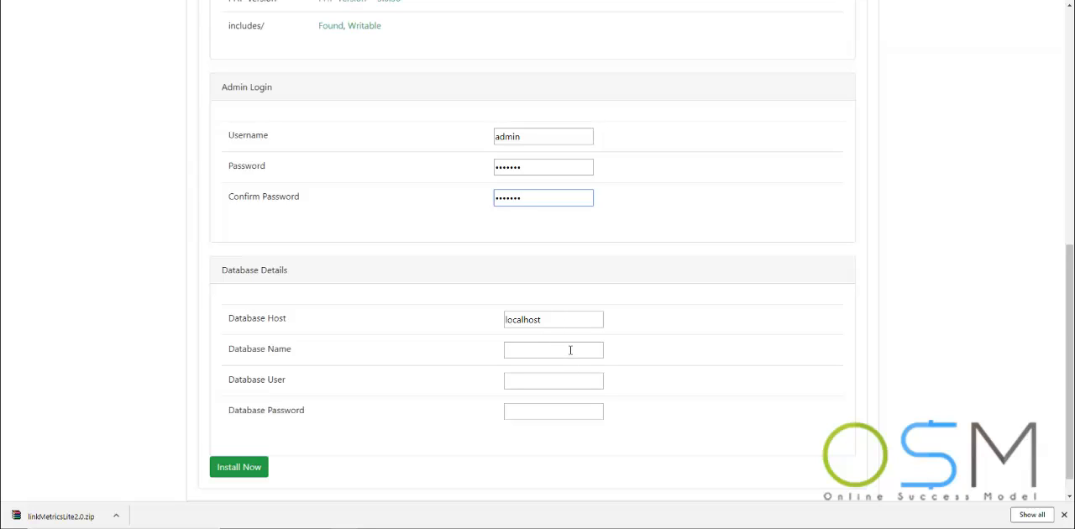
pyautogui.click(570, 349)
pyautogui.click(556, 366)
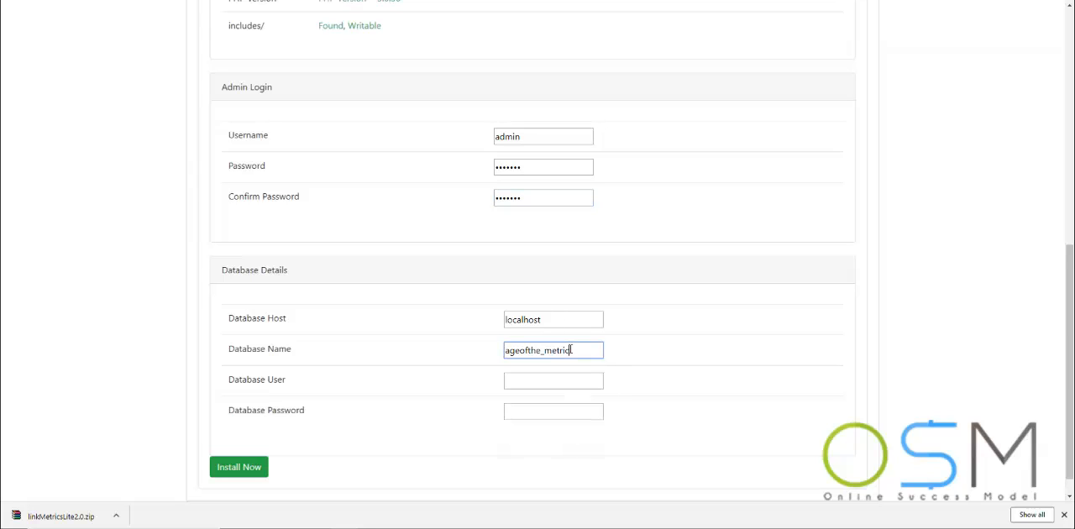
pyautogui.click(543, 378)
pyautogui.hotkey('ctrl', 'v')
# Enter the database password in the database details and run the installation
pyautogui.click(525, 409)
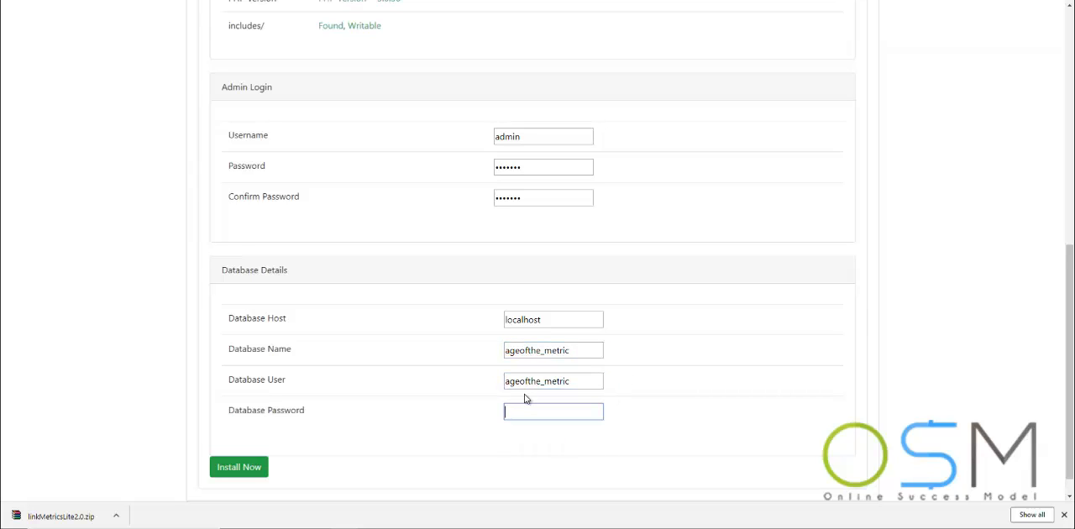
pyautogui.write('•••••••••••')
pyautogui.click(227, 470)
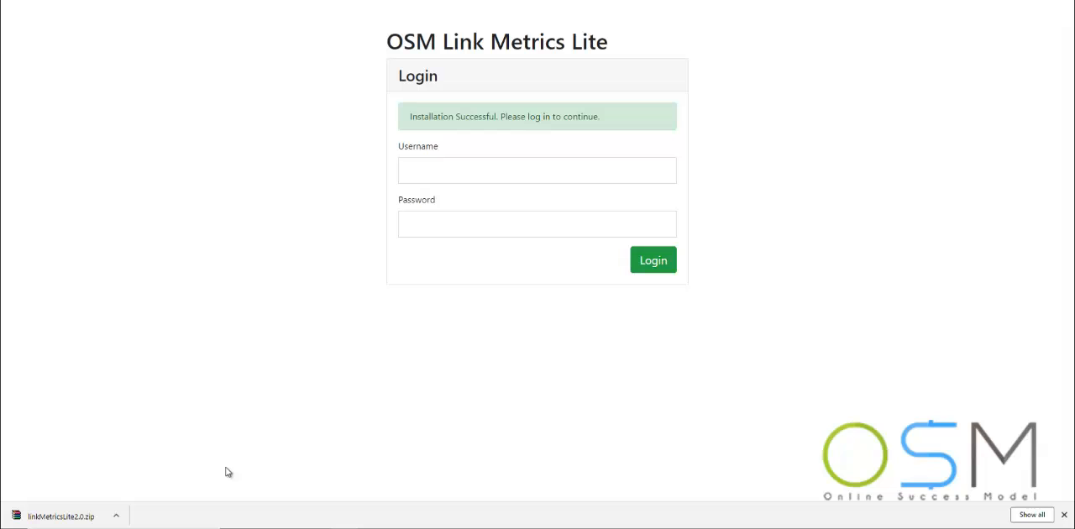
# Log in to OSM Link Metrics Lite as admin with the admin password
pyautogui.click(456, 164)
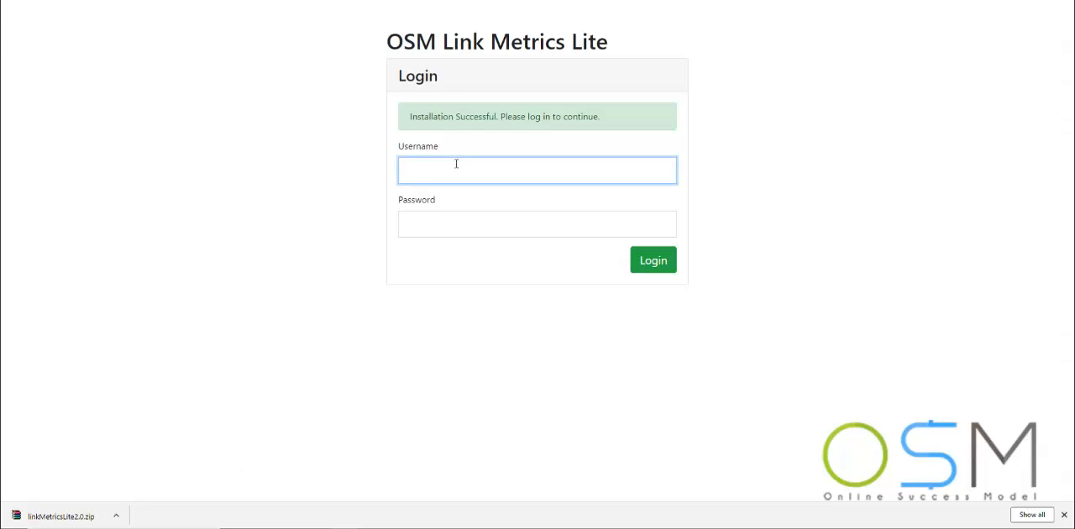
pyautogui.write('admin')
pyautogui.press('Tab')
pyautogui.write('•••••••')
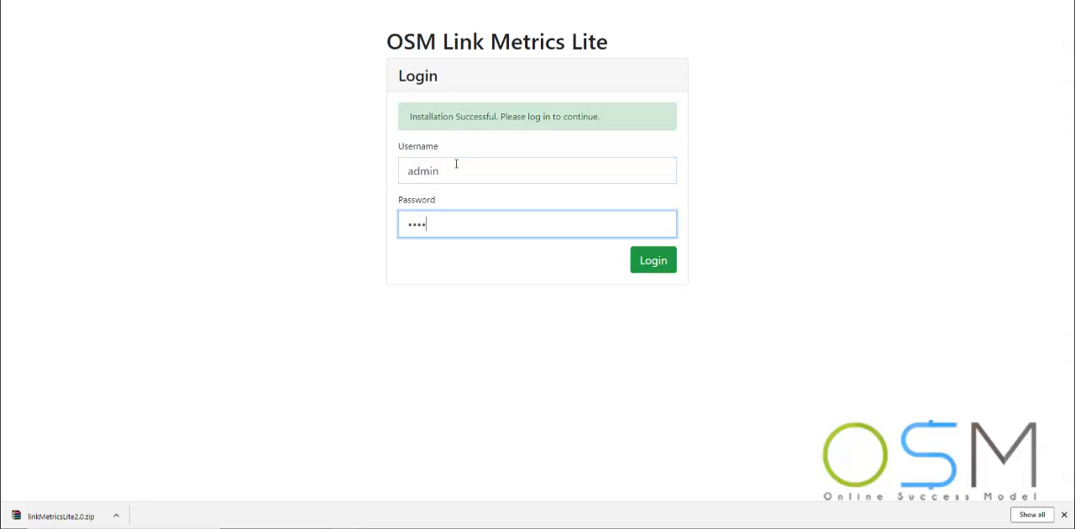
pyautogui.press('Return')
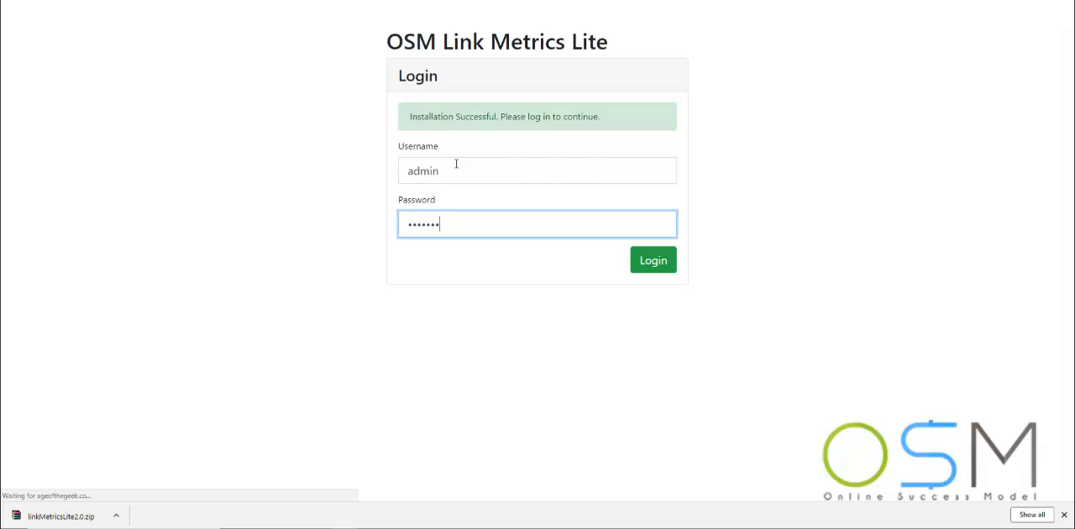